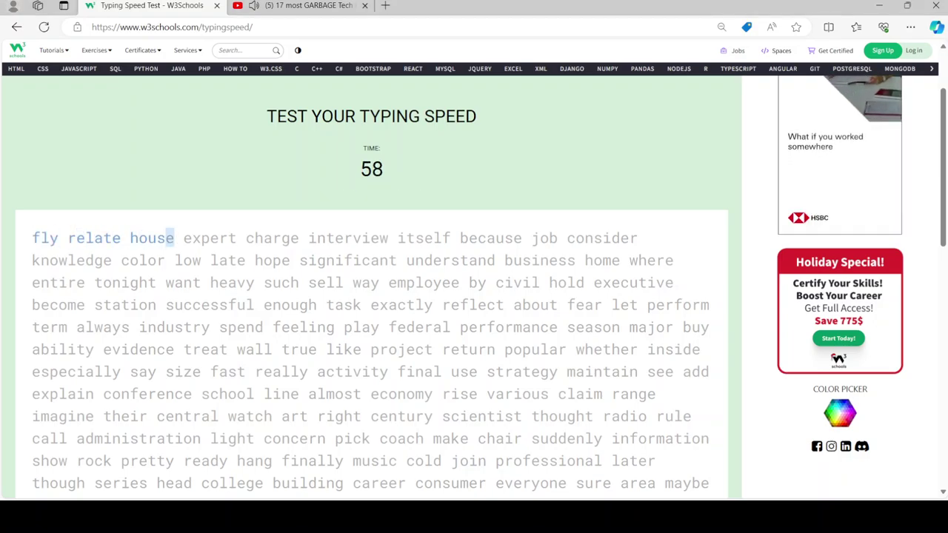
pyautogui.write('expert cha')
# Step: Restart the test and type the passage from 'fly' onward, correcting typos as they occur
pyautogui.press('F5')
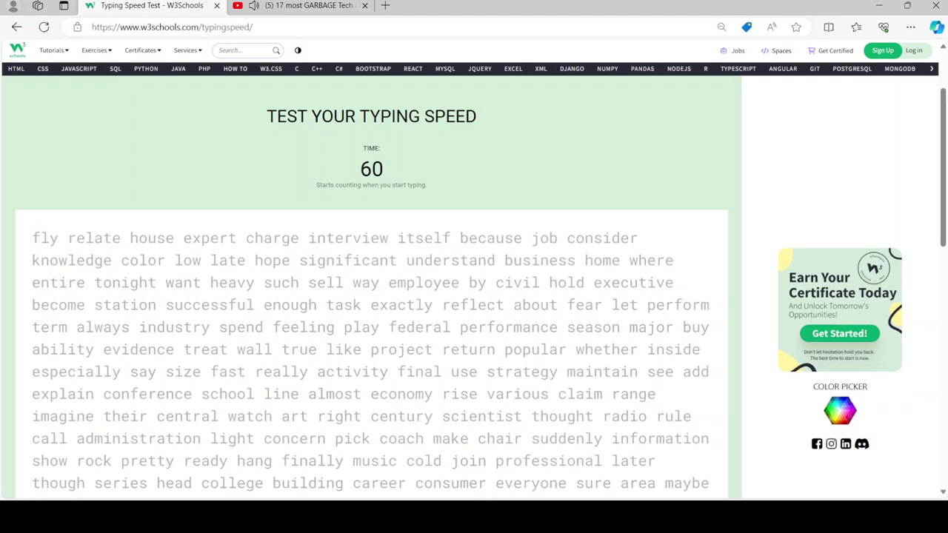
pyautogui.write('fly relate house expert')
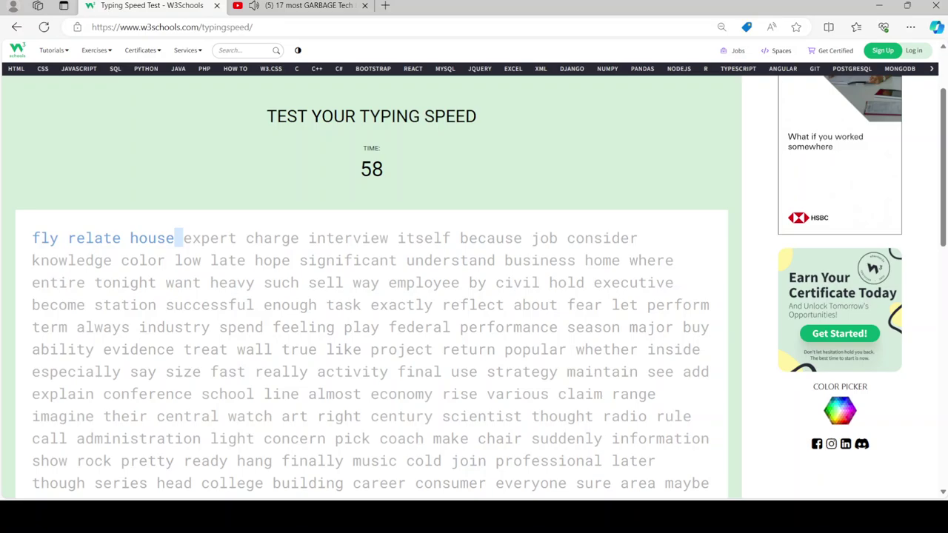
pyautogui.write(' charge interview itself because job co')
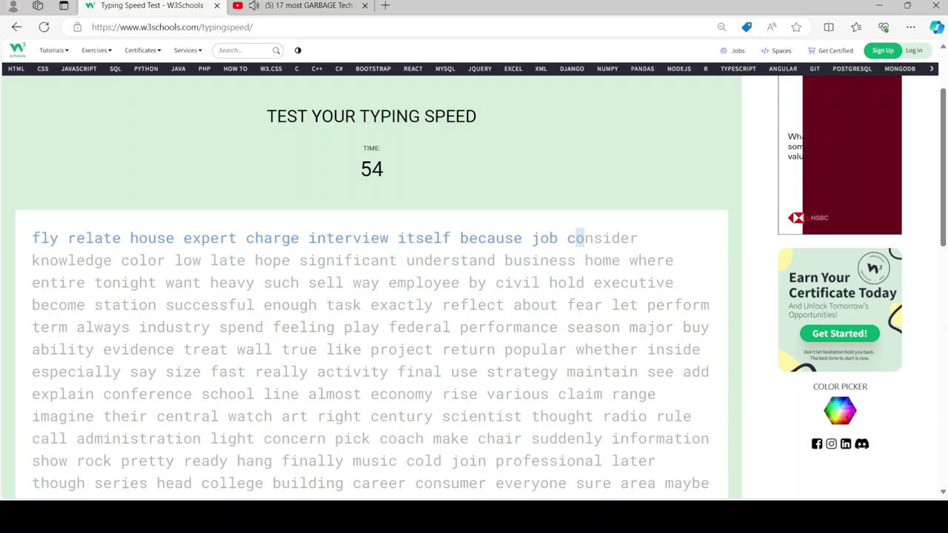
pyautogui.write('nsider knowledge color low late hope significant')
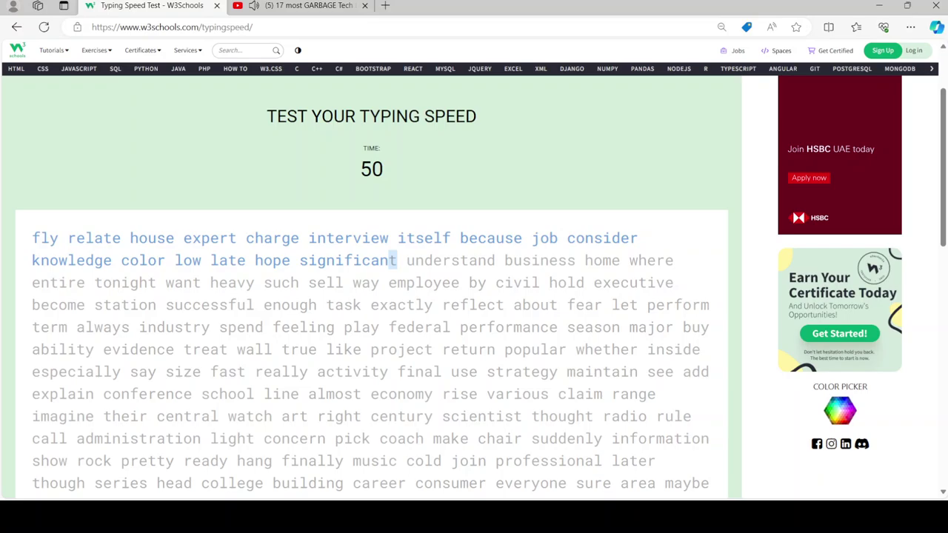
pyautogui.write(' understand business ')
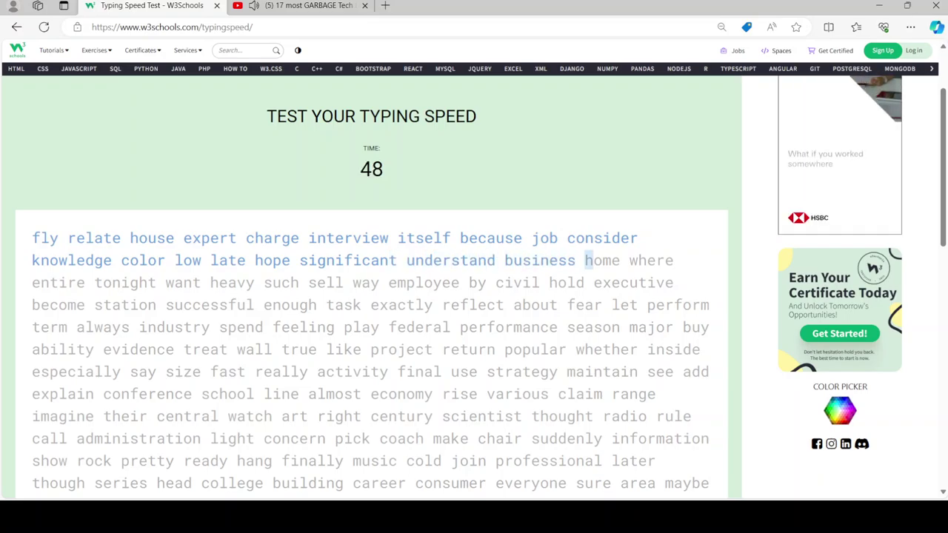
pyautogui.write('home where entire to')
pyautogui.press('BackSpace')
pyautogui.press('BackSpace')
pyautogui.write('tonight want he')
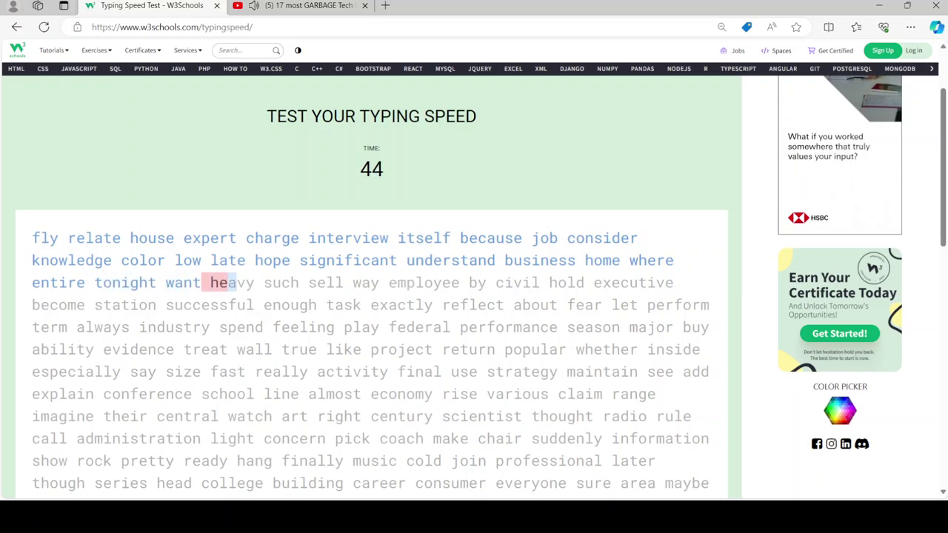
pyautogui.press('BackSpace')
pyautogui.press('BackSpace')
pyautogui.write('heavy such sell')
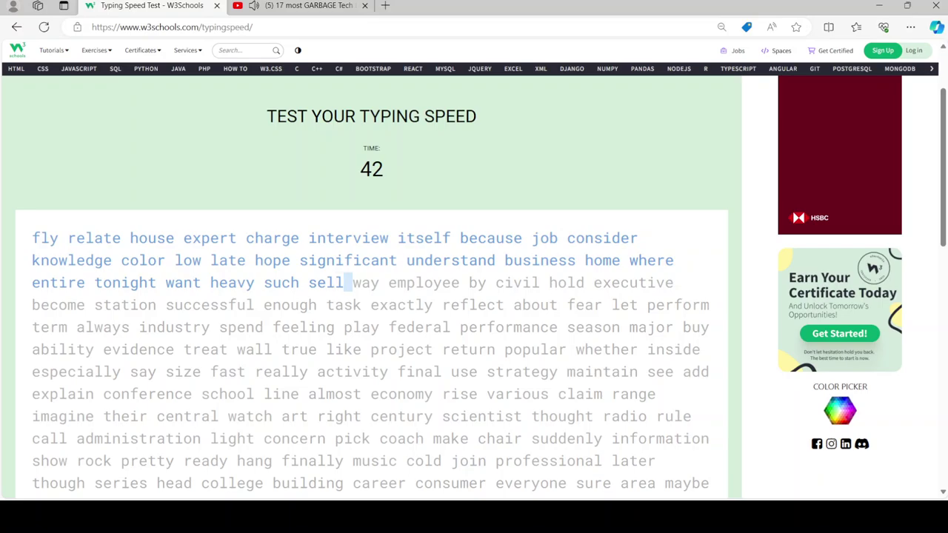
pyautogui.write(' way employee by civil hold executive')
pyautogui.write('come st')
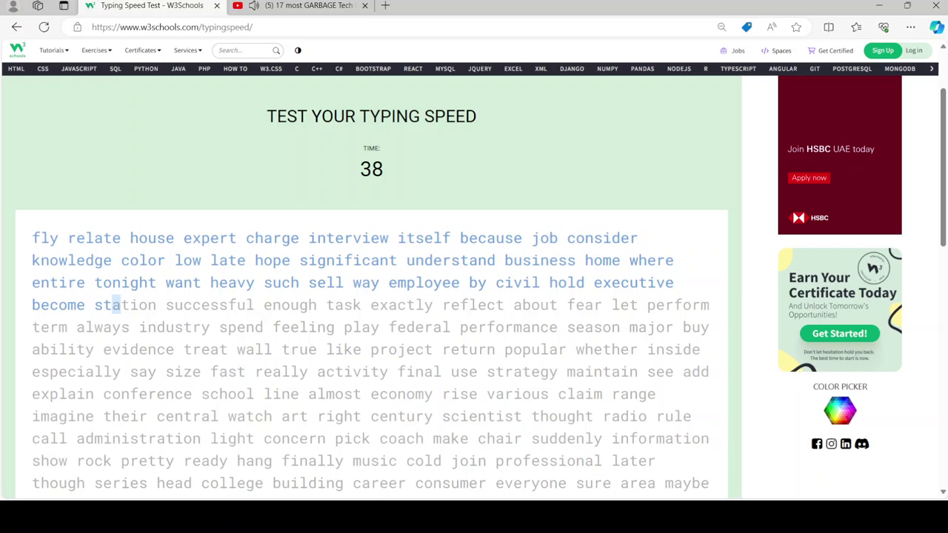
pyautogui.write('succes')
pyautogui.write('sful enough task exactly re')
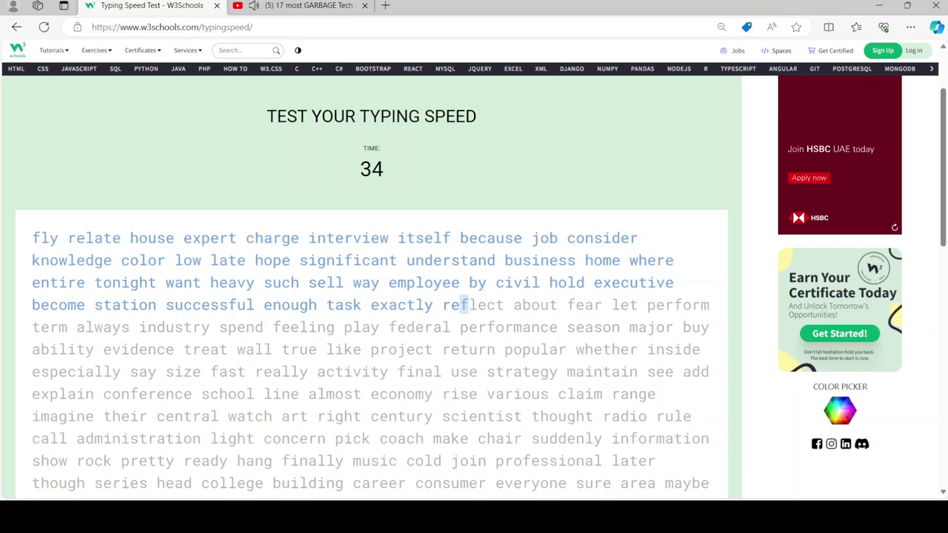
pyautogui.write(' about fear let per')
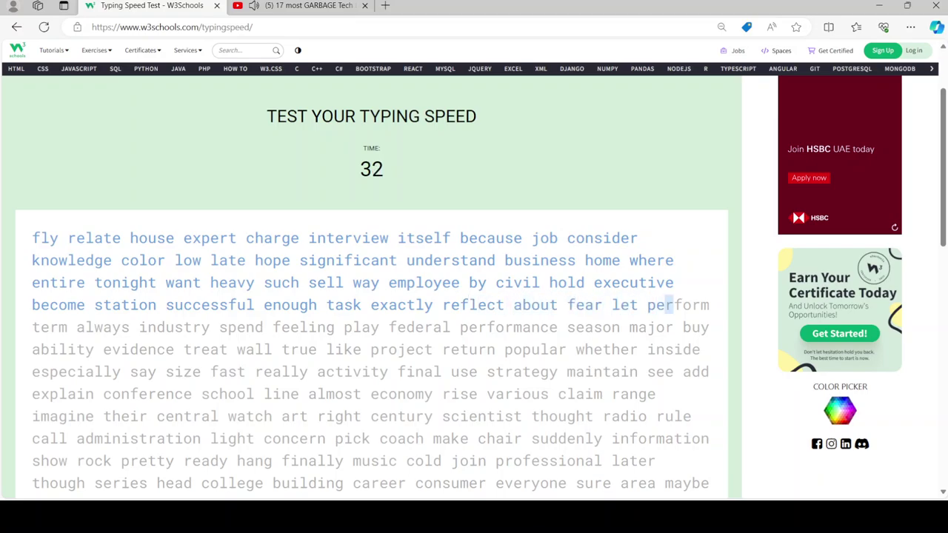
pyautogui.write('term a')
pyautogui.write('indistry')
# Step: Type on to 'school', fixing typos in 'industry', 'spend', 'play', 'activity' and 'conference'
pyautogui.press('BackSpace')
pyautogui.press('BackSpace')
pyautogui.press('BackSpace')
pyautogui.press('BackSpace')
pyautogui.press('BackSpace')
pyautogui.write('spedn')
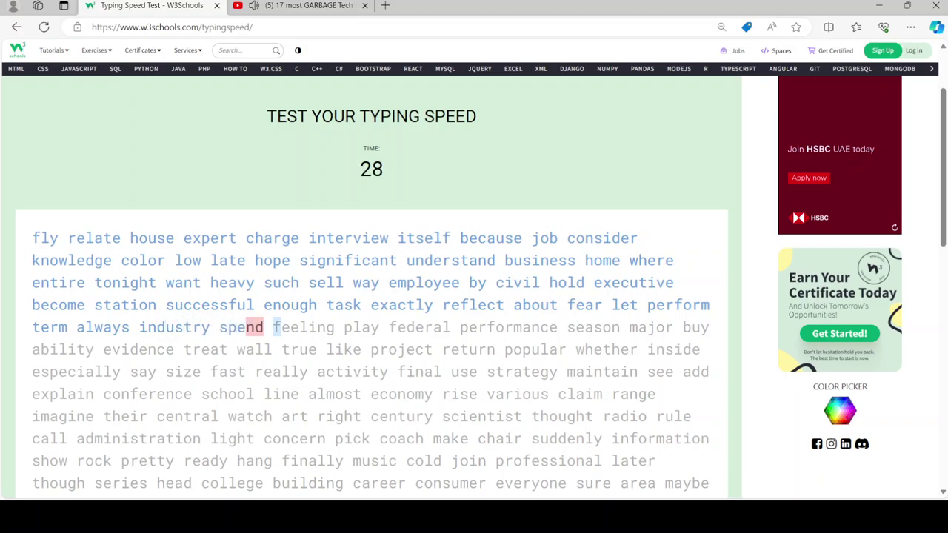
pyautogui.press('BackSpace')
pyautogui.press('BackSpace')
pyautogui.press('BackSpace')
pyautogui.write('nd feeling pl')
pyautogui.press('BackSpace')
pyautogui.write('ay fede')
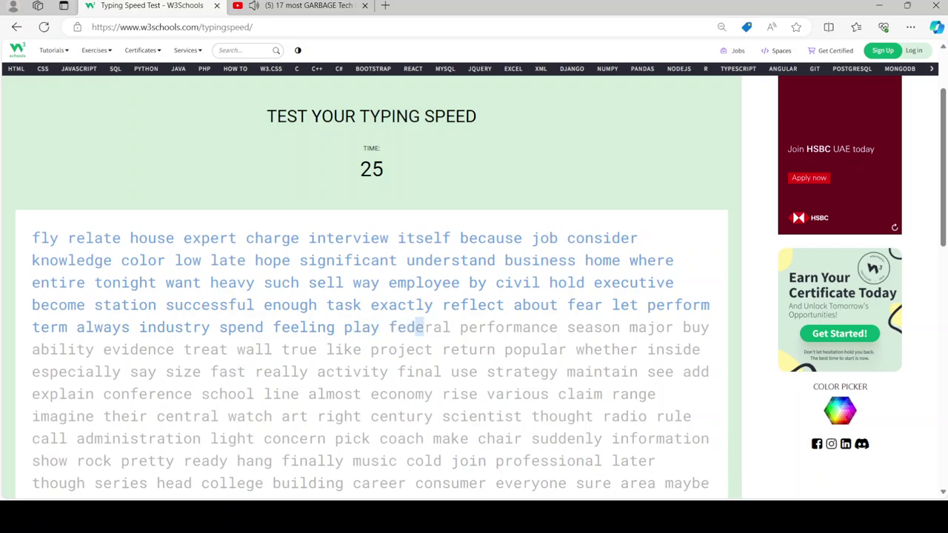
pyautogui.write('ral performance season maj')
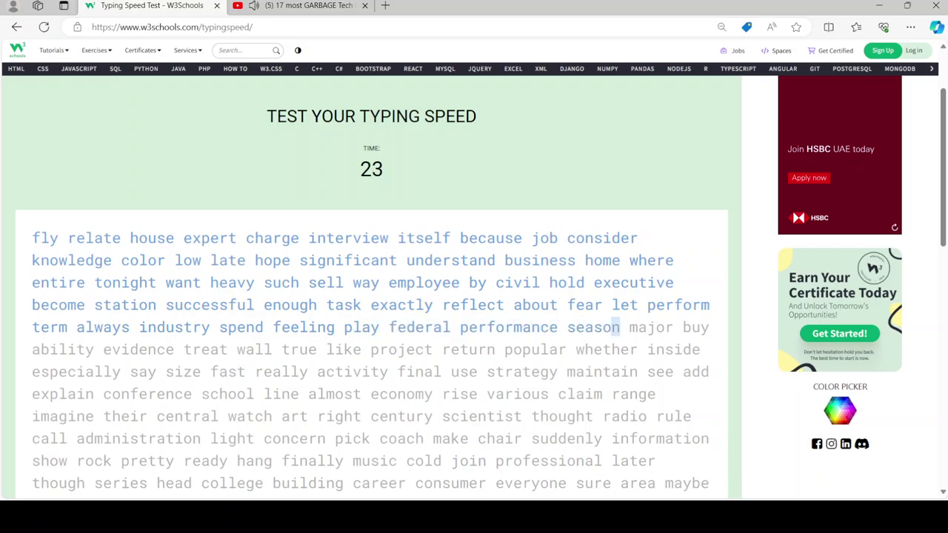
pyautogui.write('or buy ability')
pyautogui.write(' evidence ')
pyautogui.write('treat wall true l')
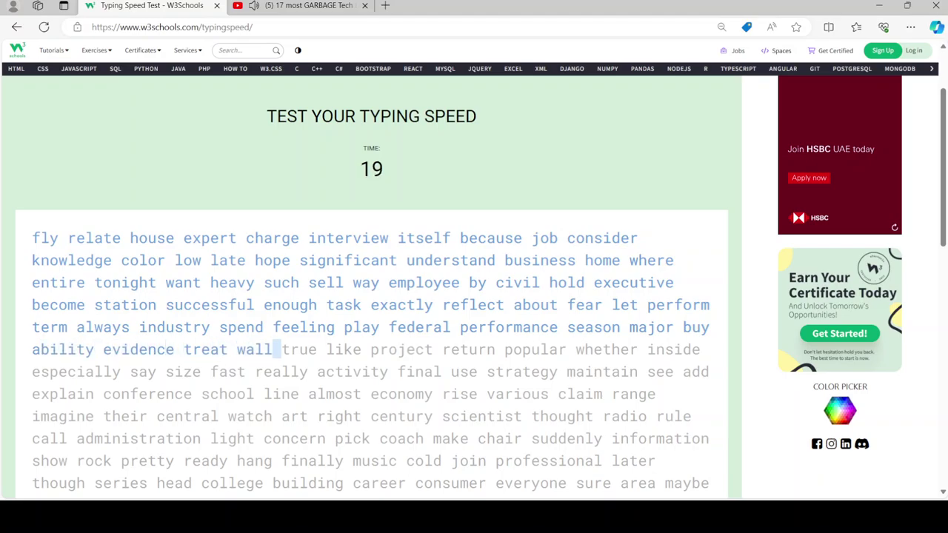
pyautogui.write('ike project return popular whe')
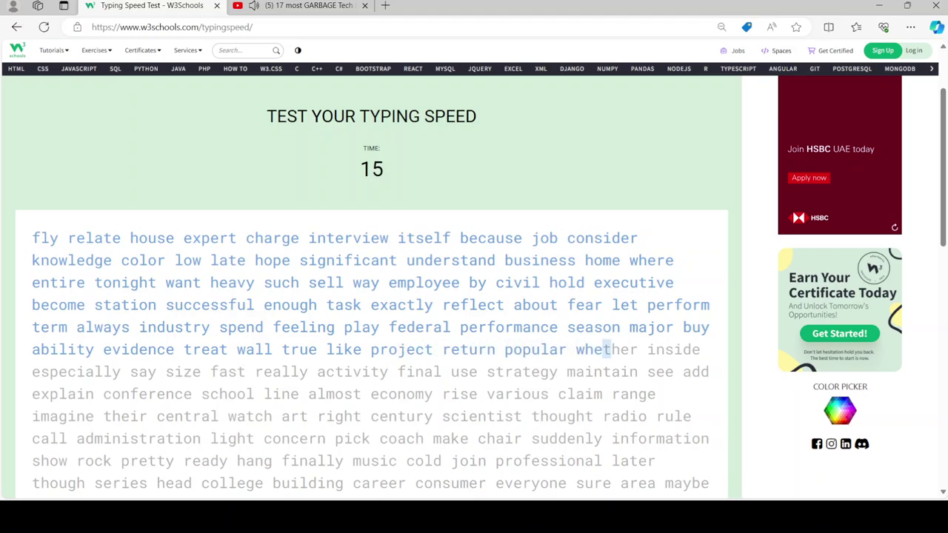
pyautogui.write('ther inside especially say size fast re')
pyautogui.write('ally activi')
pyautogui.press('BackSpace')
pyautogui.press('BackSpace')
pyautogui.press('BackSpace')
pyautogui.write('tvi')
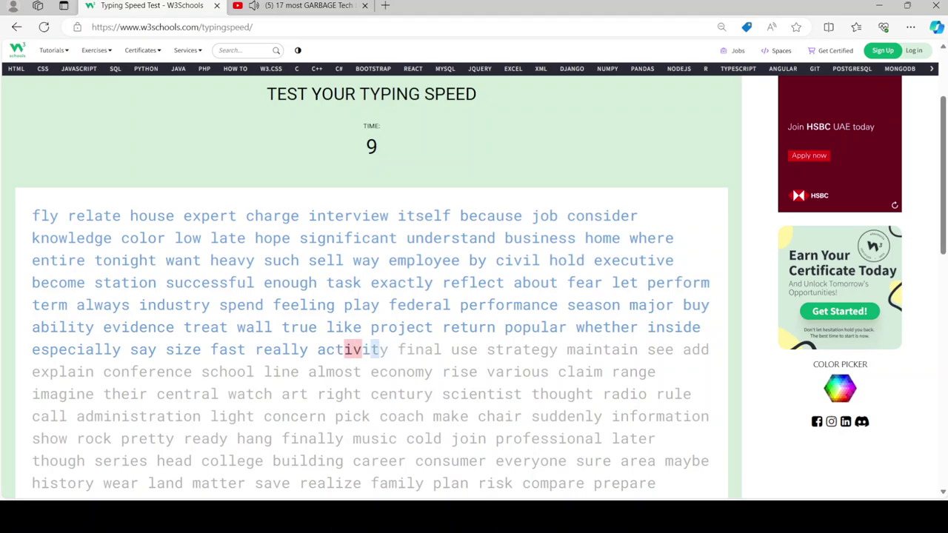
pyautogui.write('vity final use strate')
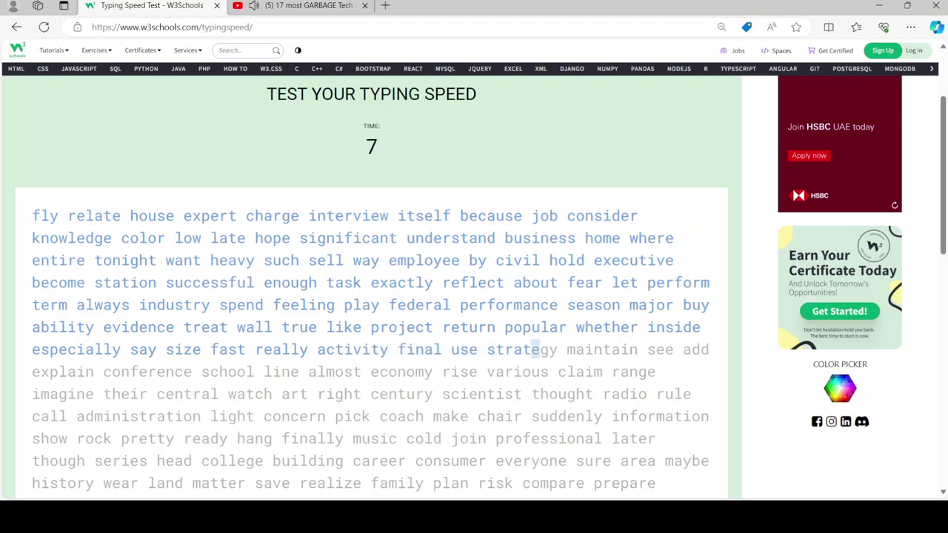
pyautogui.write('gy maintain se')
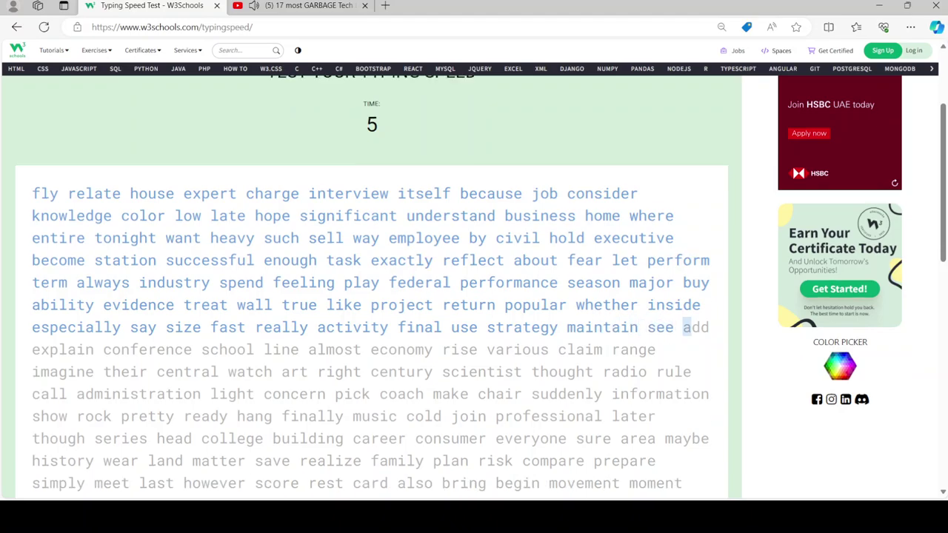
pyautogui.write('explain co')
pyautogui.press('BackSpace')
pyautogui.press('BackSpace')
pyautogui.write('confe')
pyautogui.write('rence school')
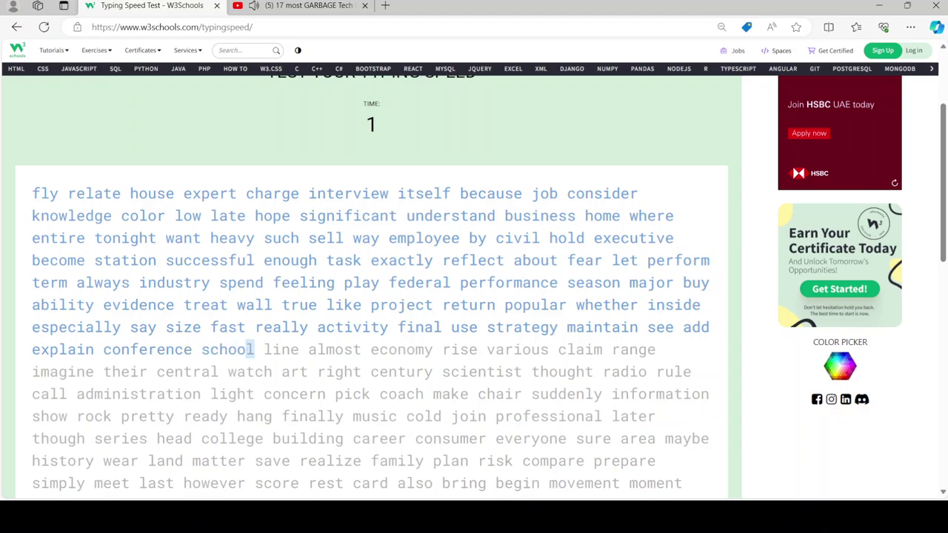
pyautogui.write('n')
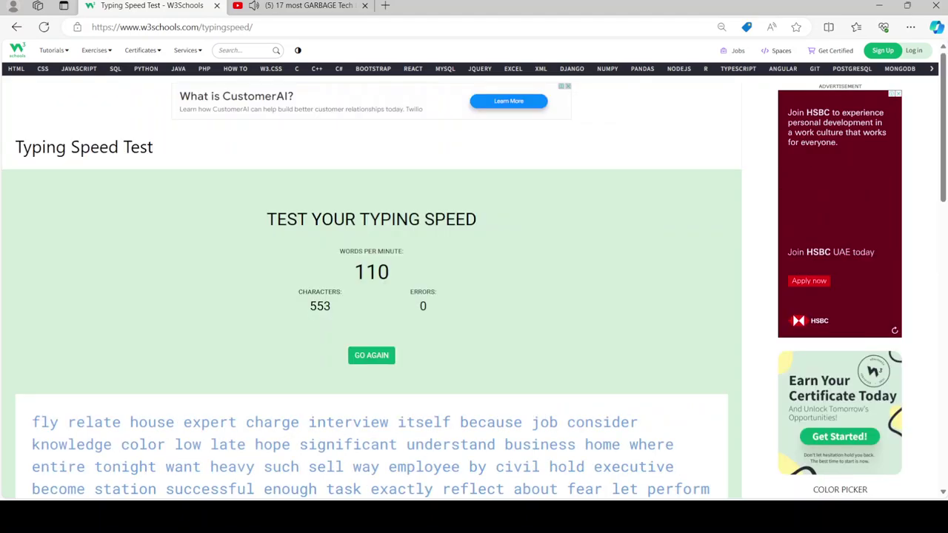